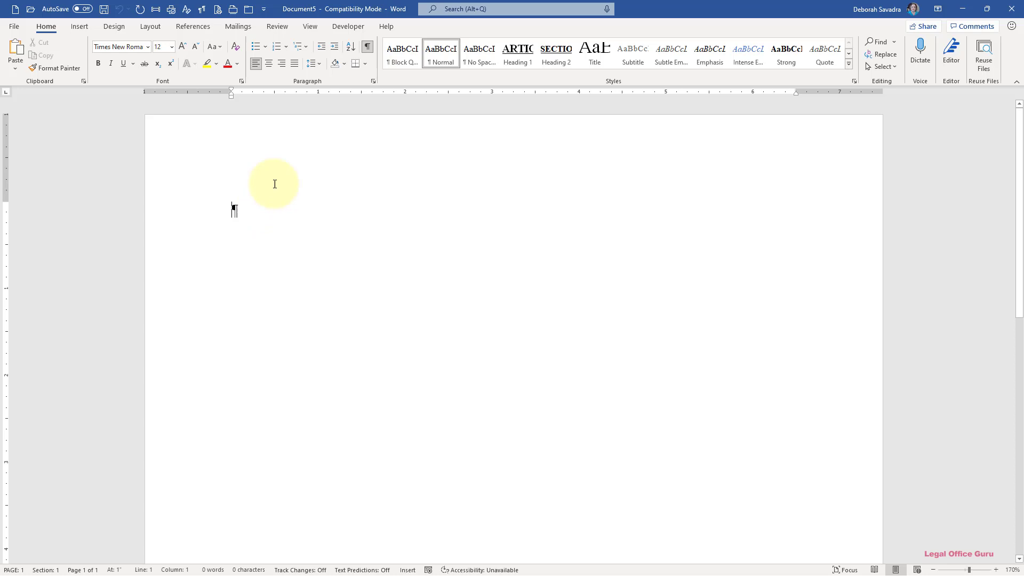
Apply the document's existing A/1/i multilevel list so the empty paragraph becomes item 'A.'.
{"action": "left_click", "coordinate": [307, 49]}
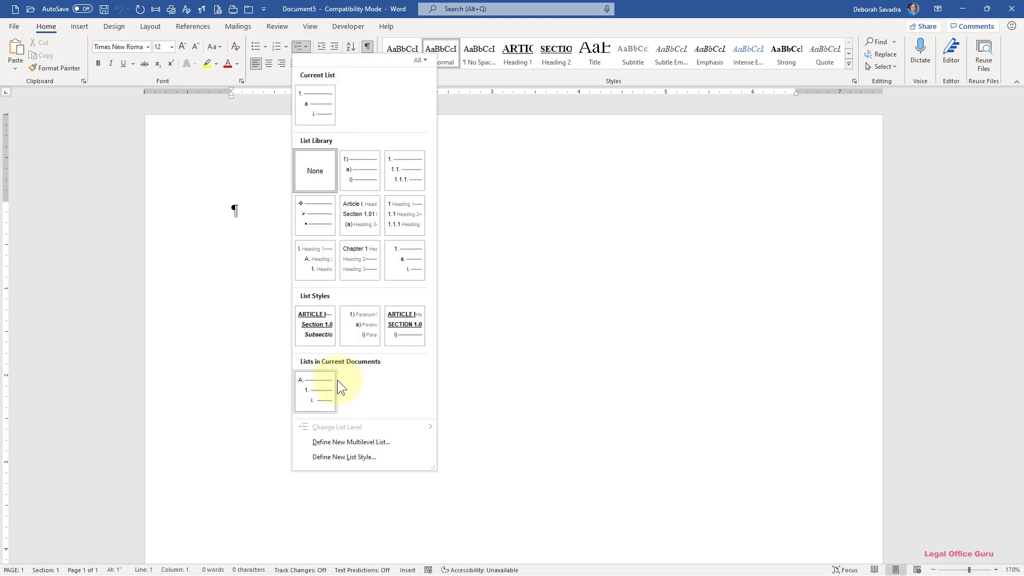
{"action": "left_click", "coordinate": [319, 392]}
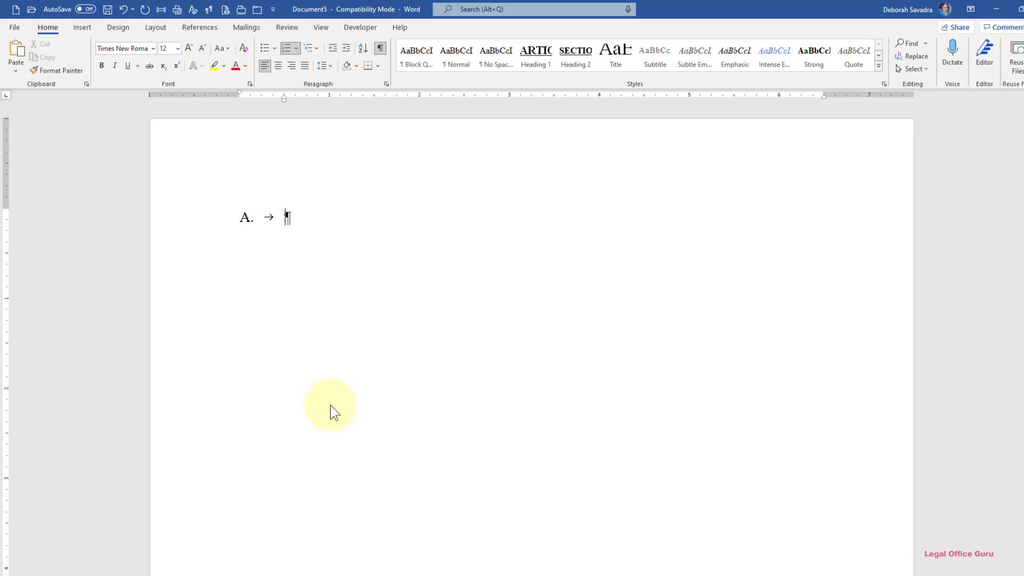
Cut the 'A.' paragraph's space after from 12 to 6 pt, keeping single spacing and 0.5" hanging indent.
{"action": "left_click", "coordinate": [341, 376]}
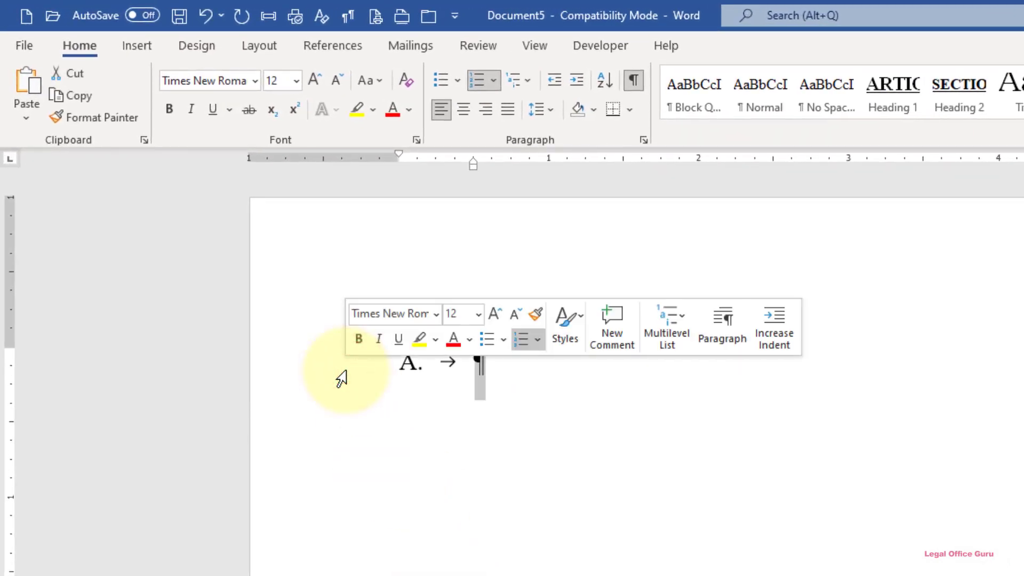
{"action": "left_click", "coordinate": [643, 143]}
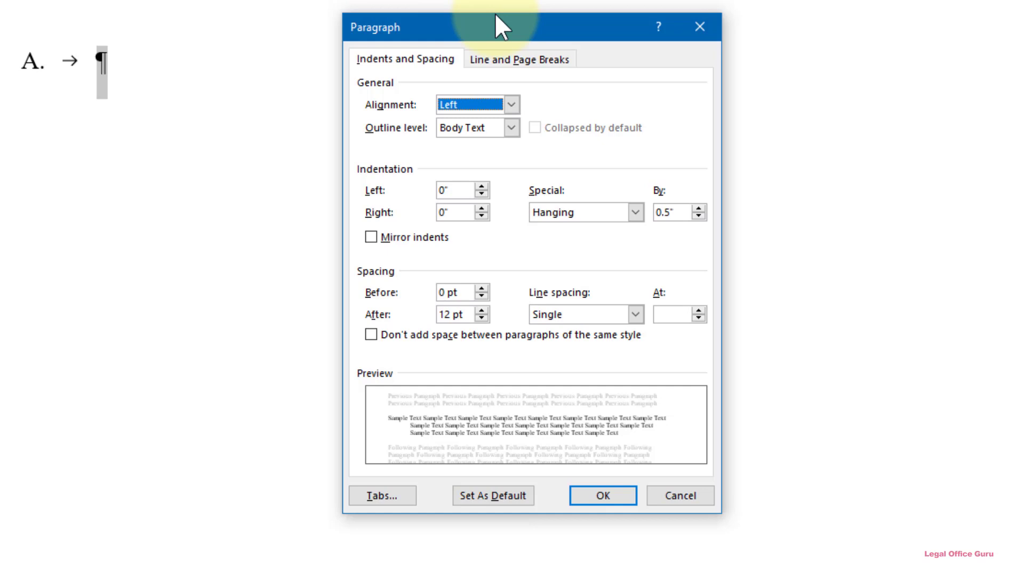
{"action": "left_click", "coordinate": [636, 315]}
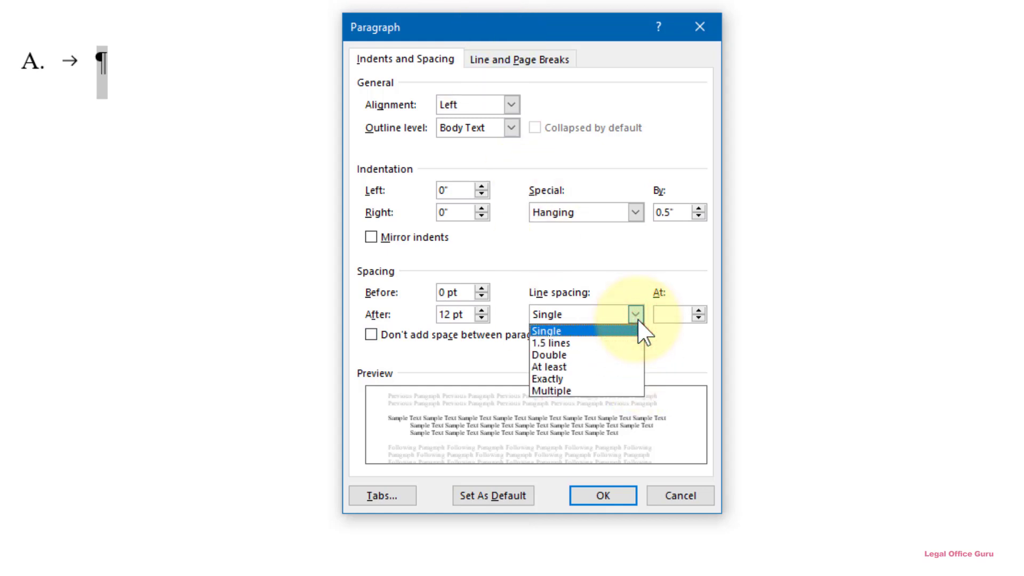
{"action": "left_click", "coordinate": [638, 321]}
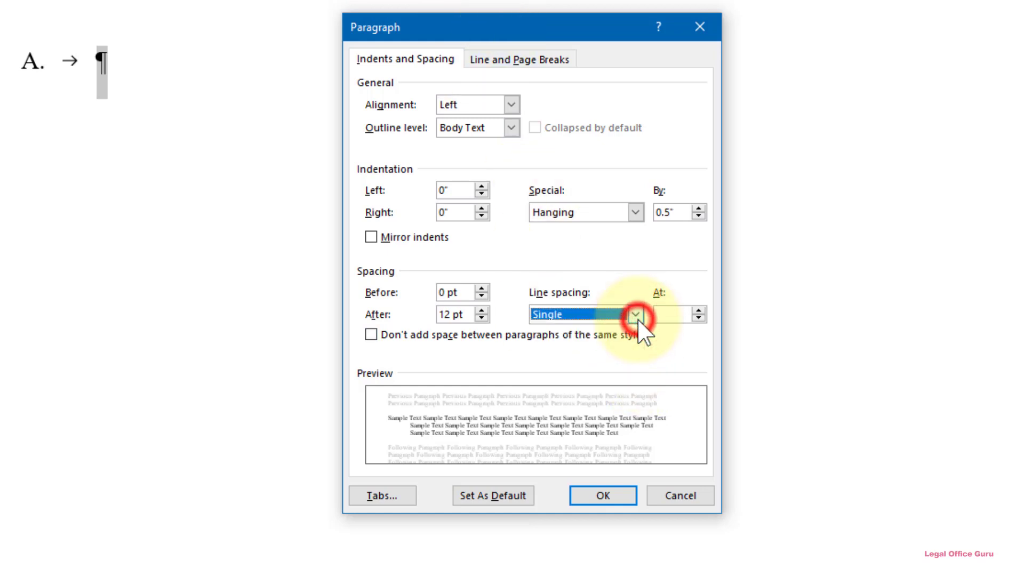
{"action": "left_click", "coordinate": [481, 318]}
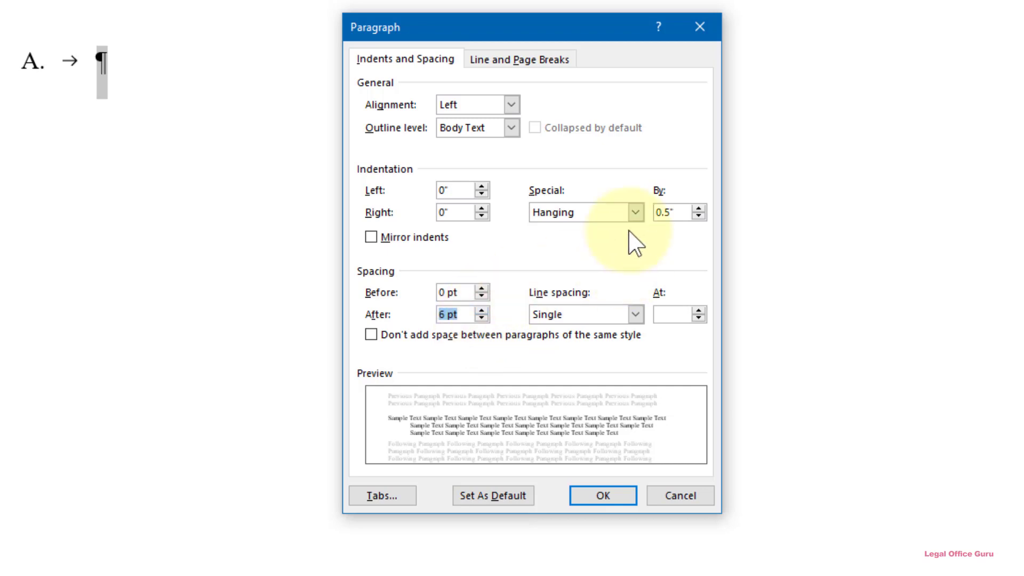
{"action": "left_click", "coordinate": [635, 213]}
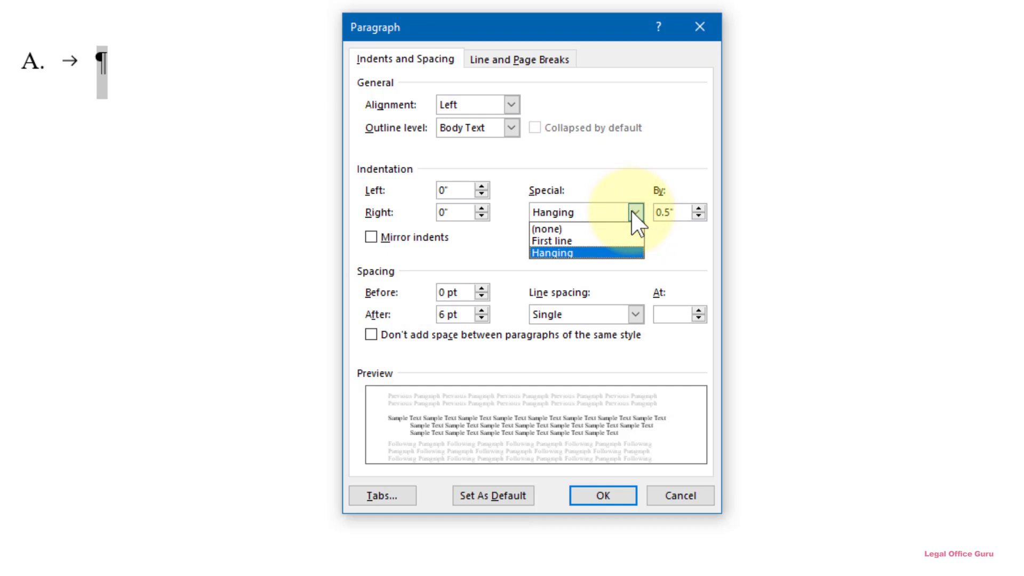
{"action": "left_click", "coordinate": [634, 213]}
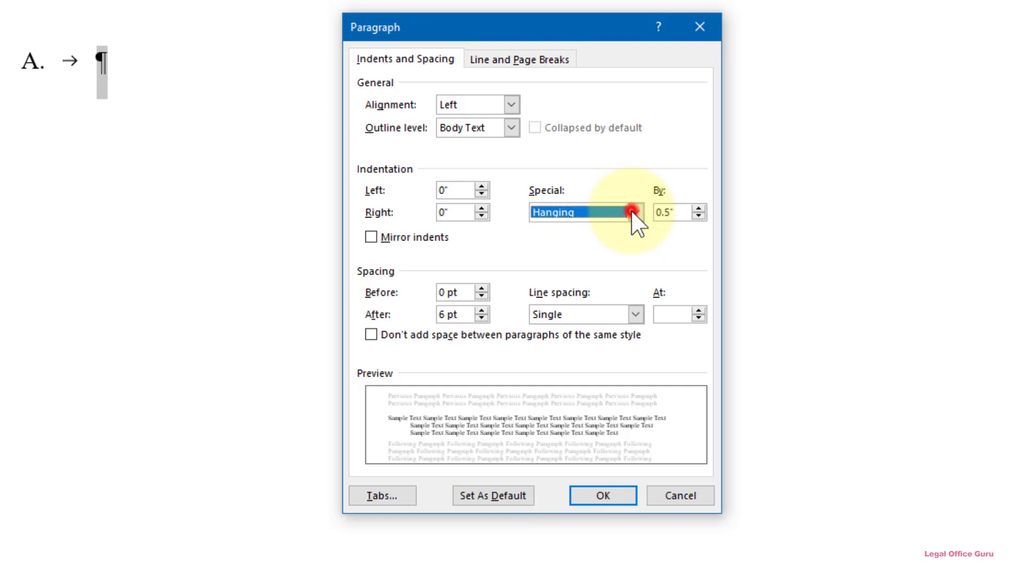
{"action": "left_click", "coordinate": [608, 496]}
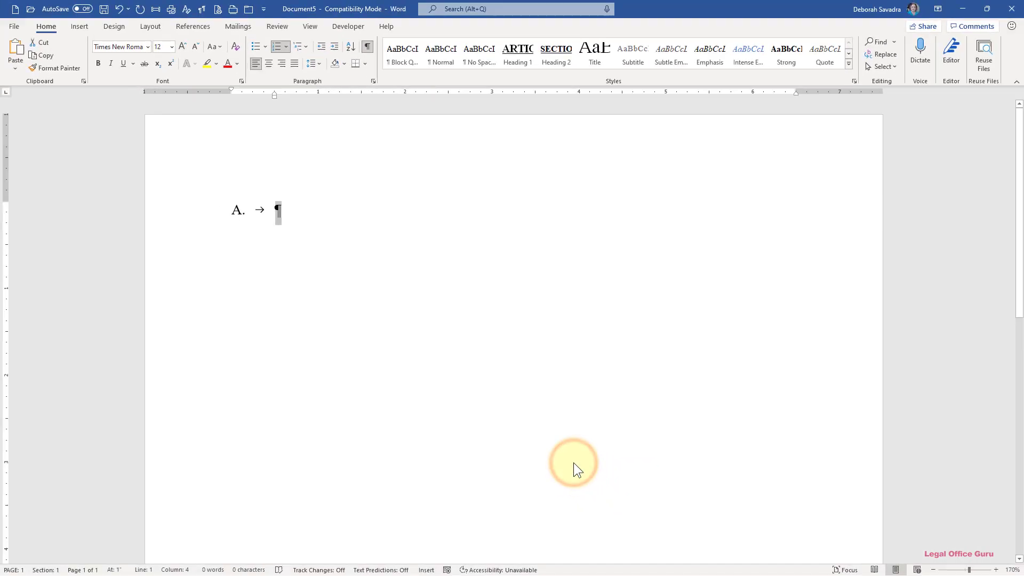
Enter 'Asset Purchase Contract' with demoted sub-item 'Exhibit A - Description', then begin a new multilevel list definition.
{"action": "type", "text": "Asset Purchase Contra"}
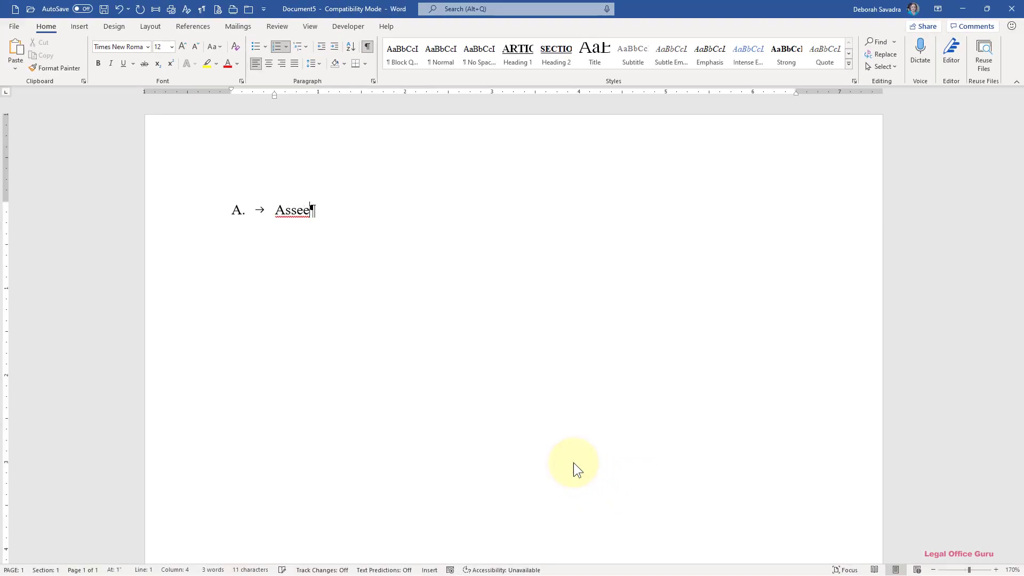
{"action": "type", "text": "ct"}
{"action": "key", "text": "Return"}
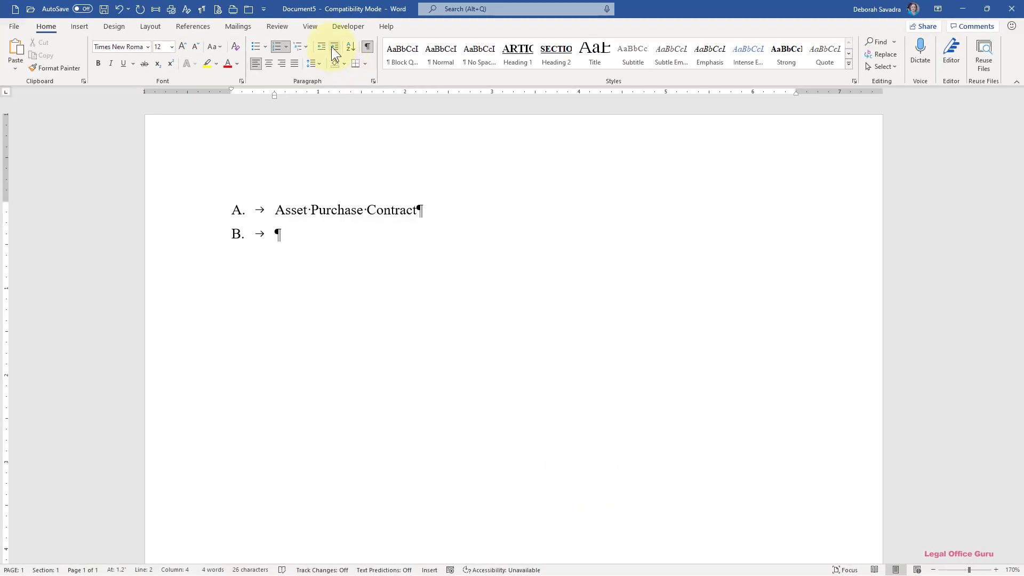
{"action": "left_click", "coordinate": [332, 47]}
{"action": "type", "text": "Exhibit A - Description"}
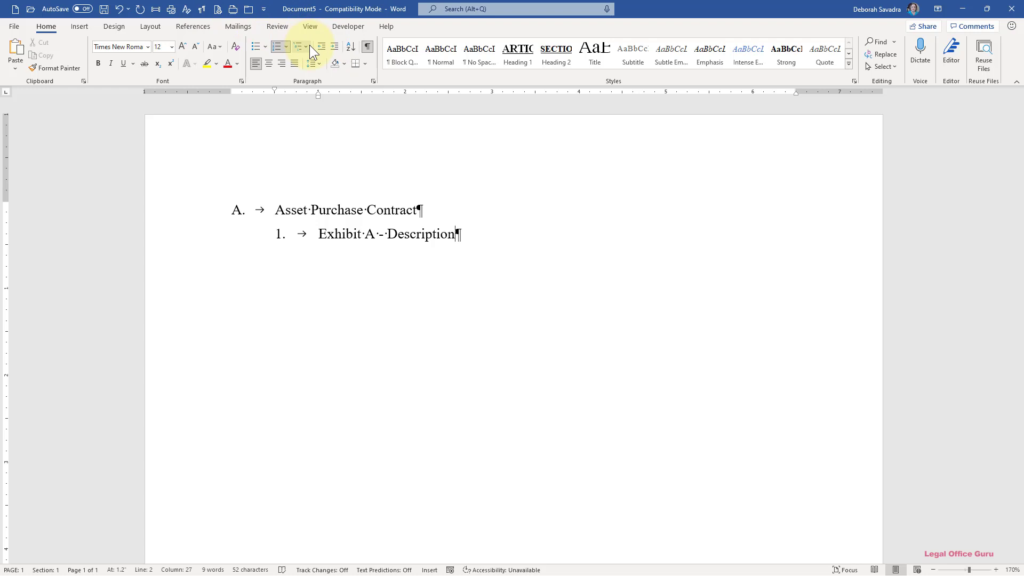
{"action": "left_click", "coordinate": [309, 45]}
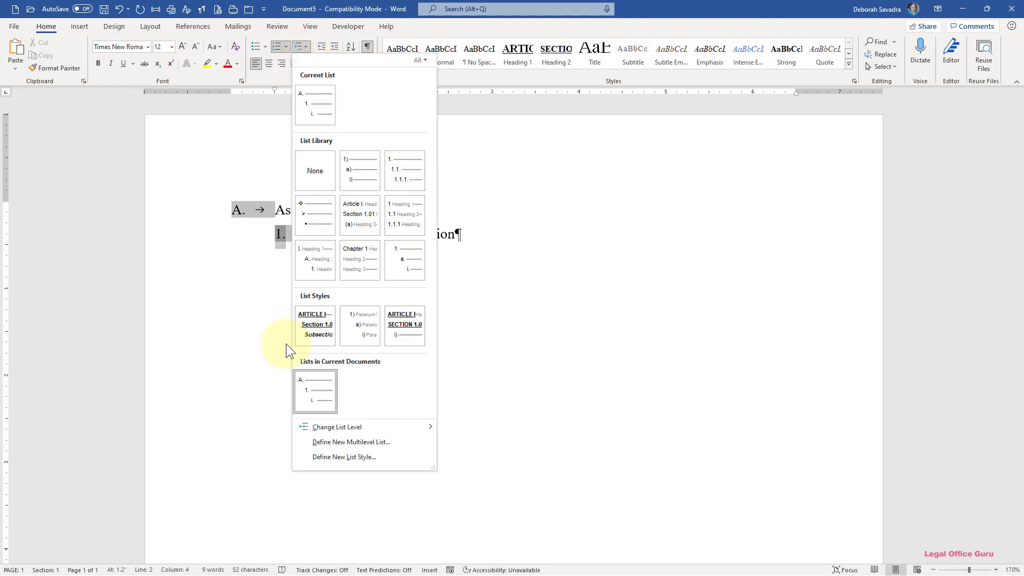
{"action": "left_click", "coordinate": [366, 443]}
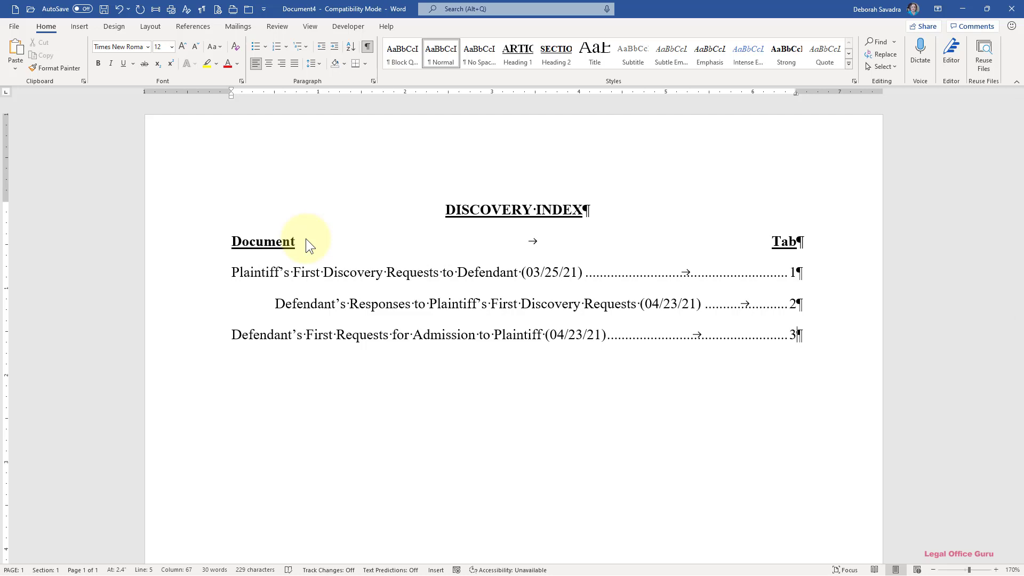
Create a new blank document with Ctrl+N.
{"action": "key", "text": "ctrl+n"}
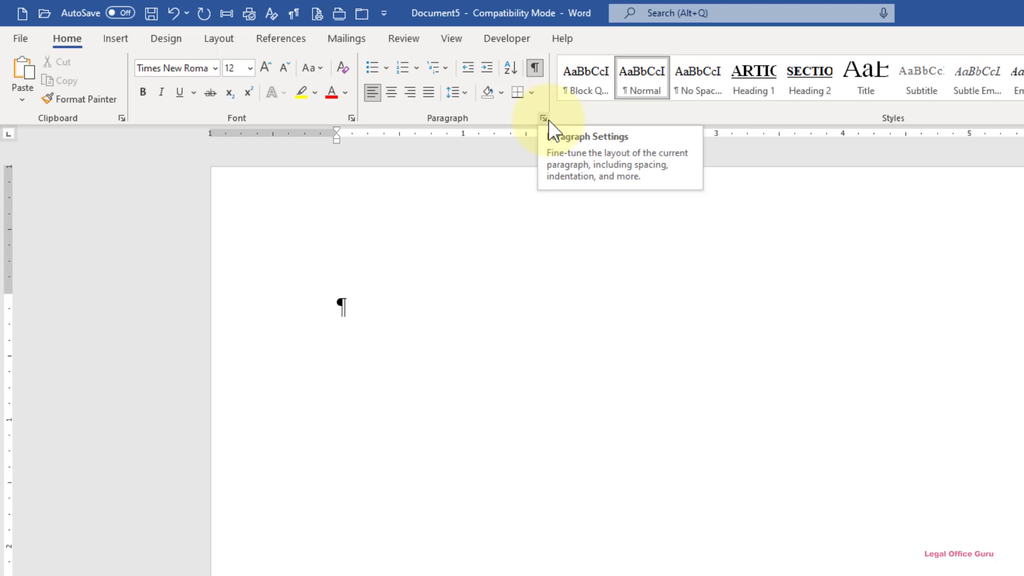
Add a right-aligned 6.5" tab stop with a dotted leader to the empty paragraph.
{"action": "left_click", "coordinate": [548, 120]}
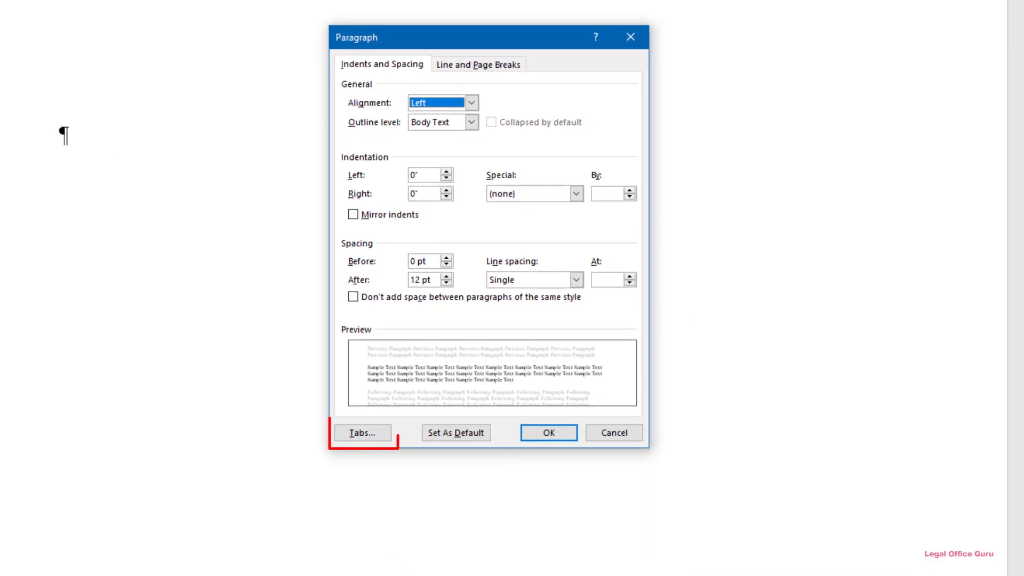
{"action": "left_click", "coordinate": [356, 432]}
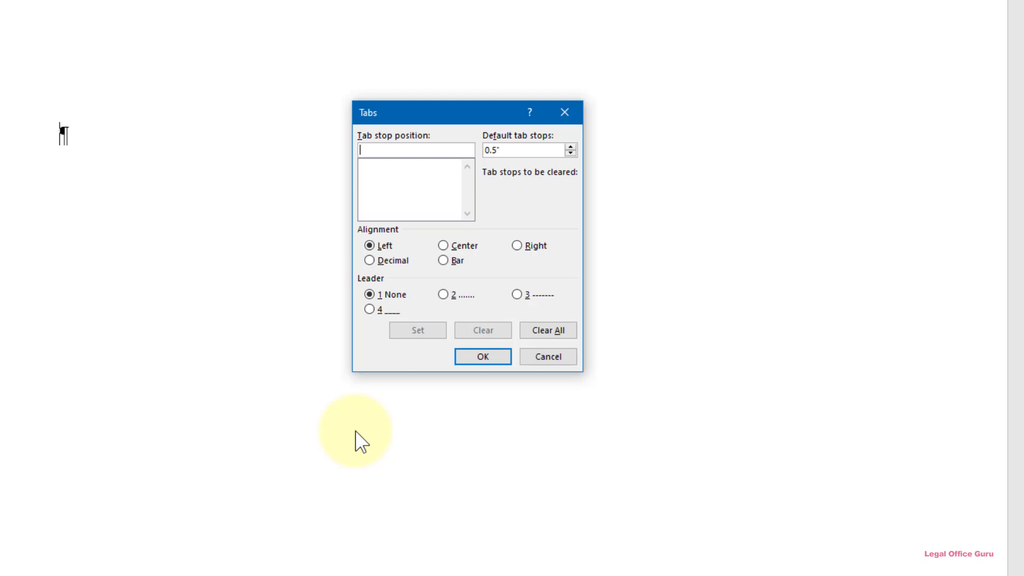
{"action": "type", "text": "6.5\""}
{"action": "left_click", "coordinate": [519, 245]}
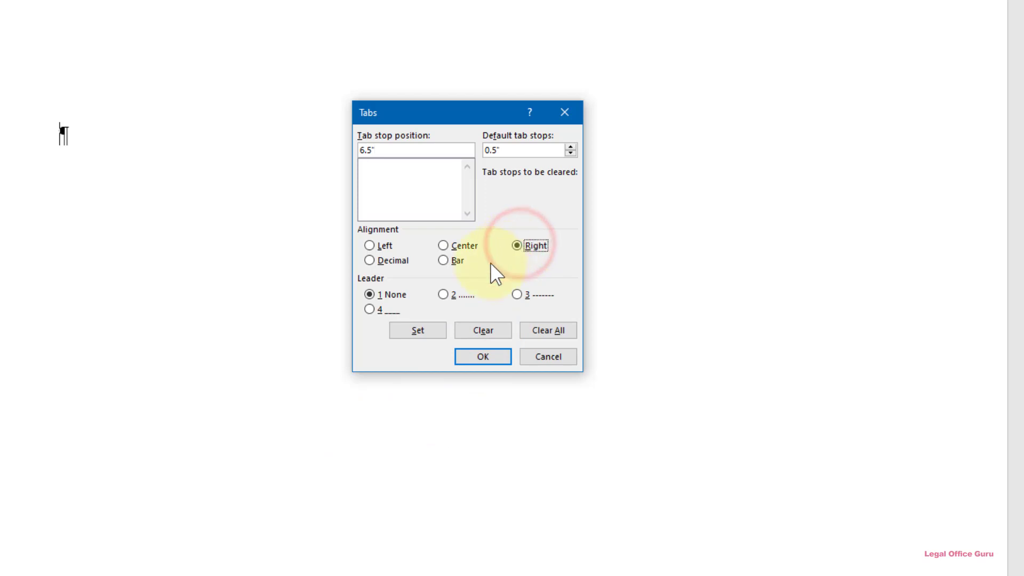
{"action": "left_click", "coordinate": [447, 296]}
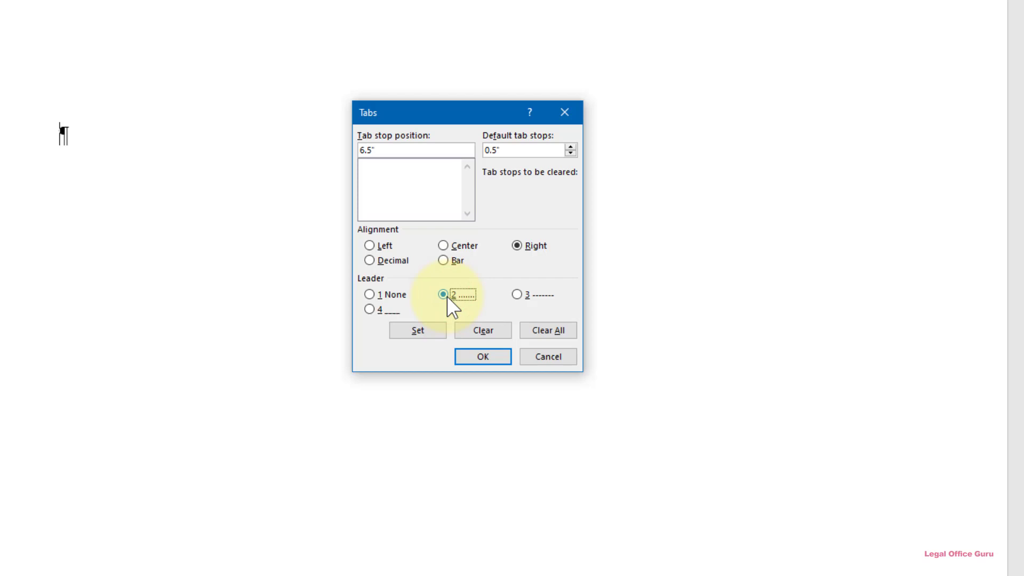
{"action": "left_click", "coordinate": [424, 331]}
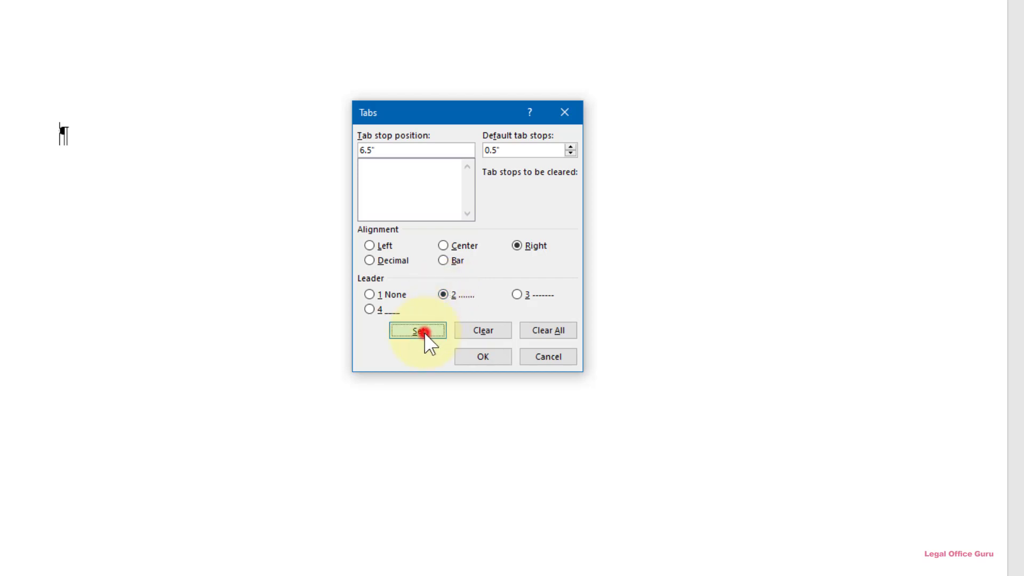
{"action": "left_click", "coordinate": [484, 357]}
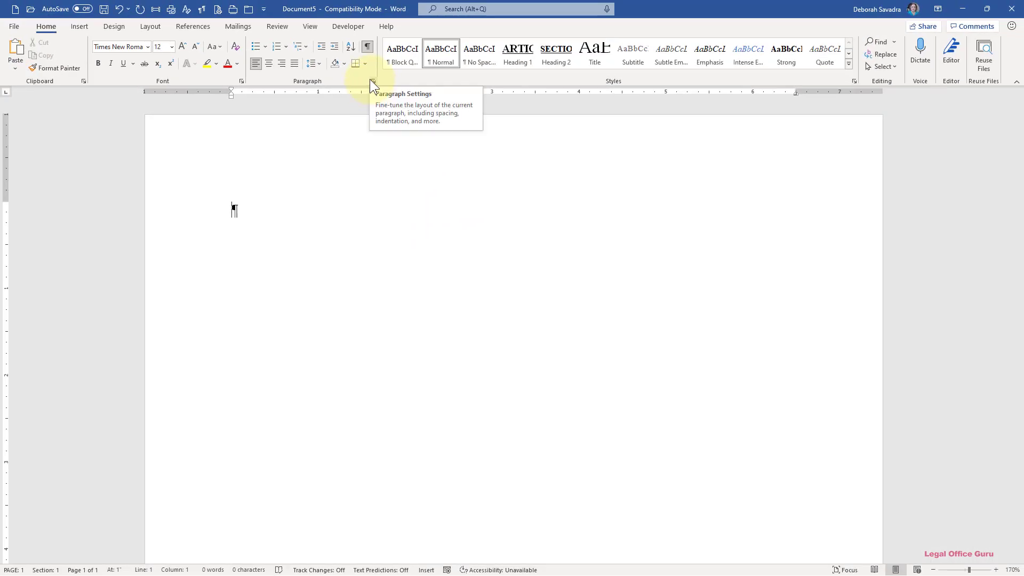
Give the empty paragraph a 0.5" hanging indent and 6 pt space after.
{"action": "left_click", "coordinate": [372, 81]}
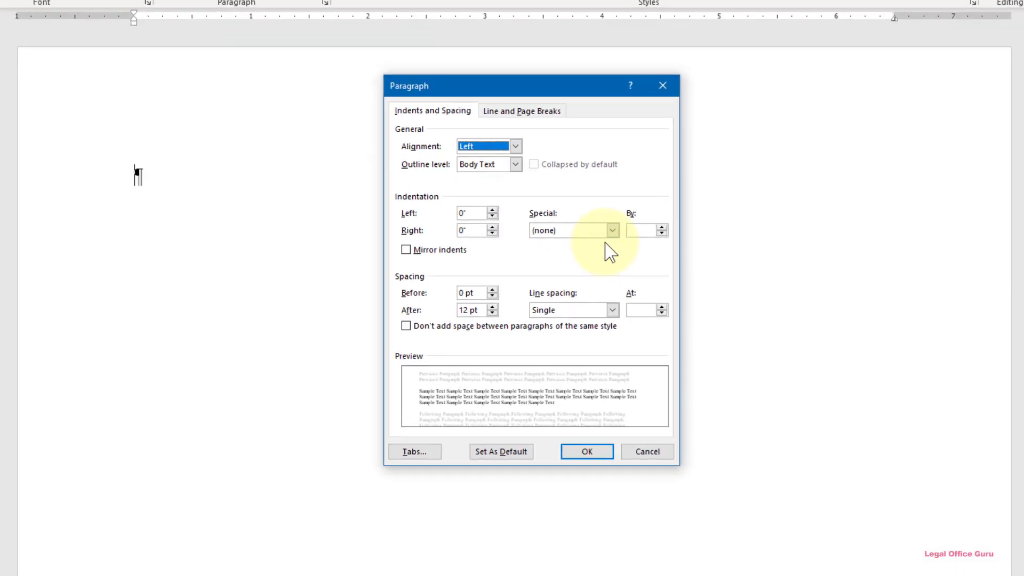
{"action": "left_click", "coordinate": [612, 230]}
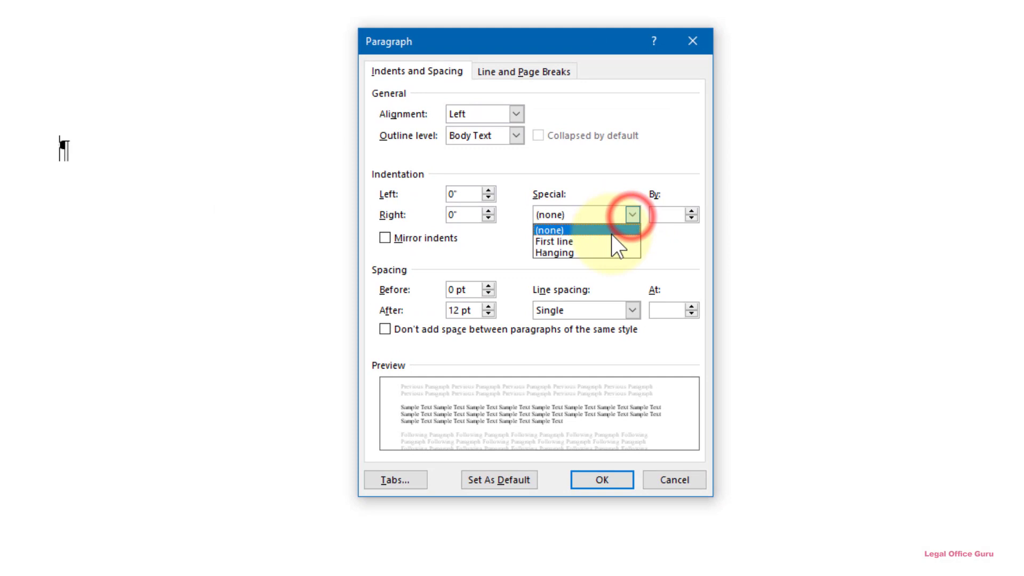
{"action": "left_click", "coordinate": [609, 252]}
{"action": "left_click", "coordinate": [656, 214]}
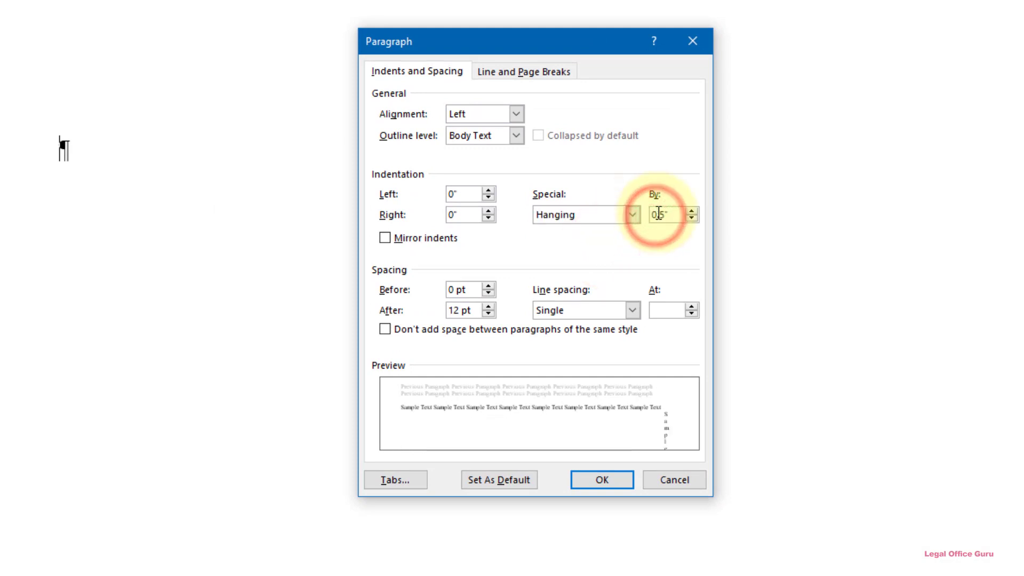
{"action": "left_click", "coordinate": [488, 314]}
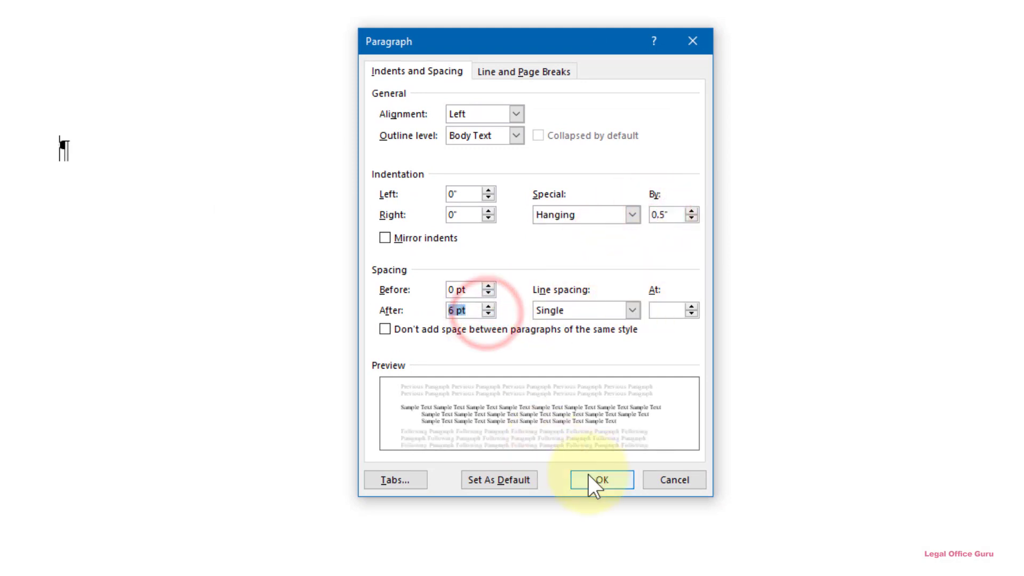
{"action": "left_click", "coordinate": [590, 478]}
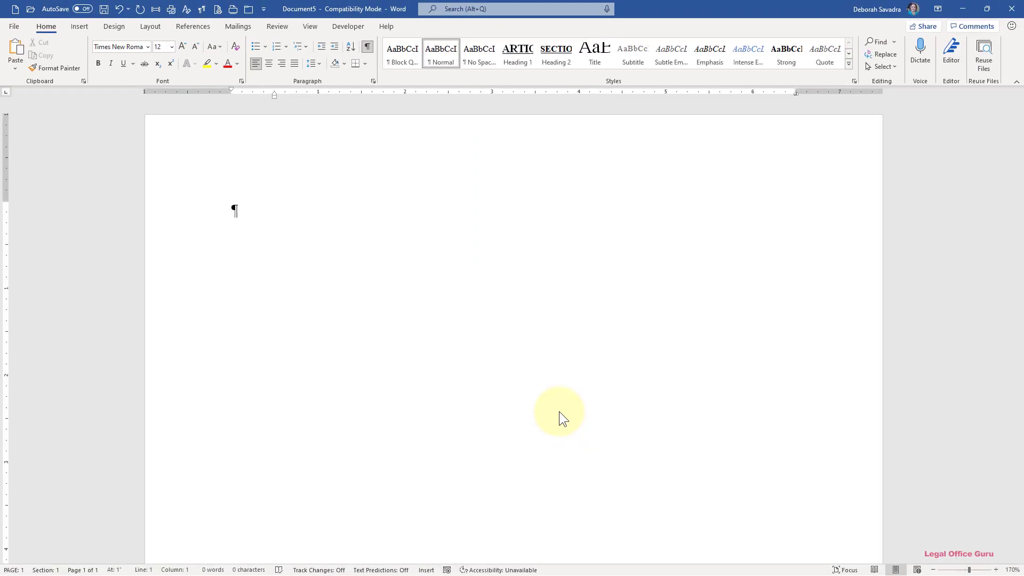
Enter 'Defendant's First Requests for Production' with a dot leader running to page number 1.
{"action": "type", "text": "Defendant's First "}
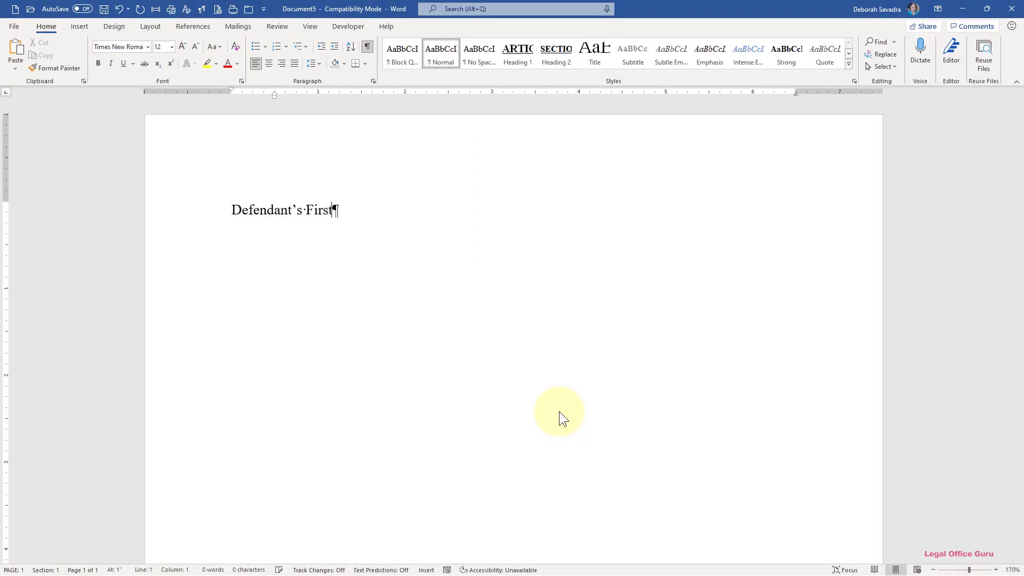
{"action": "type", "text": "Requests for Pro"}
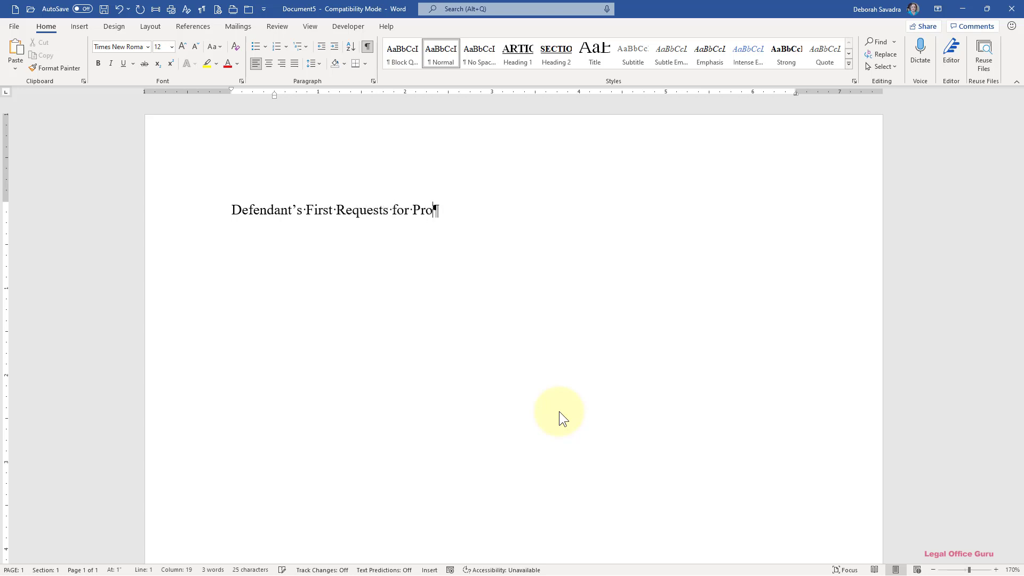
{"action": "type", "text": "duction"}
{"action": "key", "text": "Tab"}
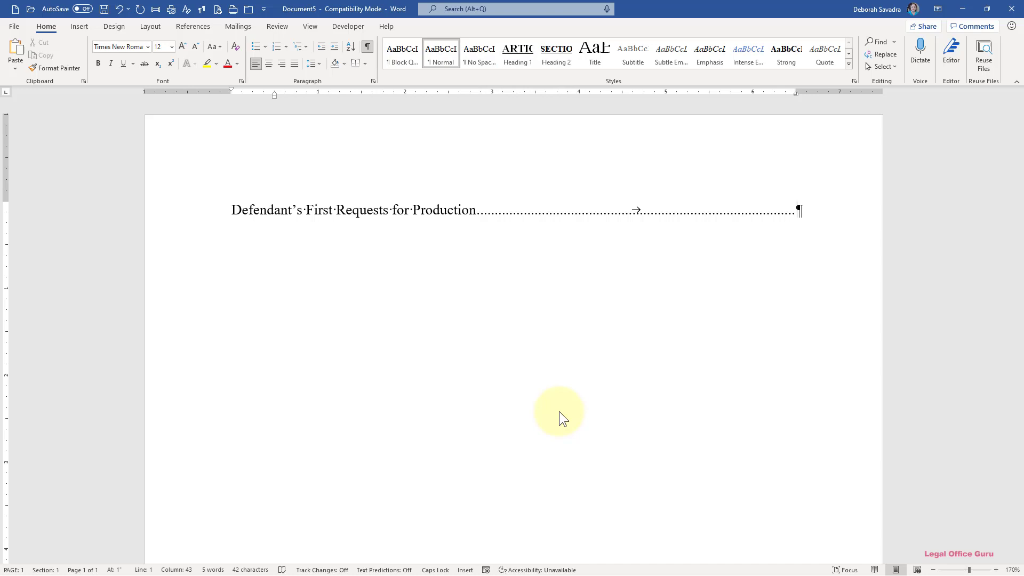
{"action": "type", "text": "1"}
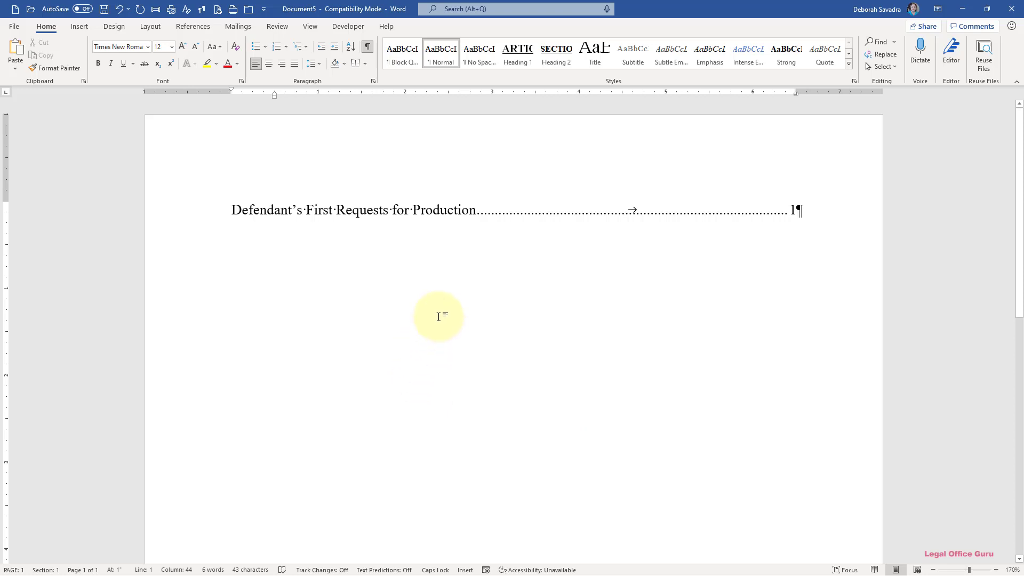
{"action": "left_click", "coordinate": [410, 209]}
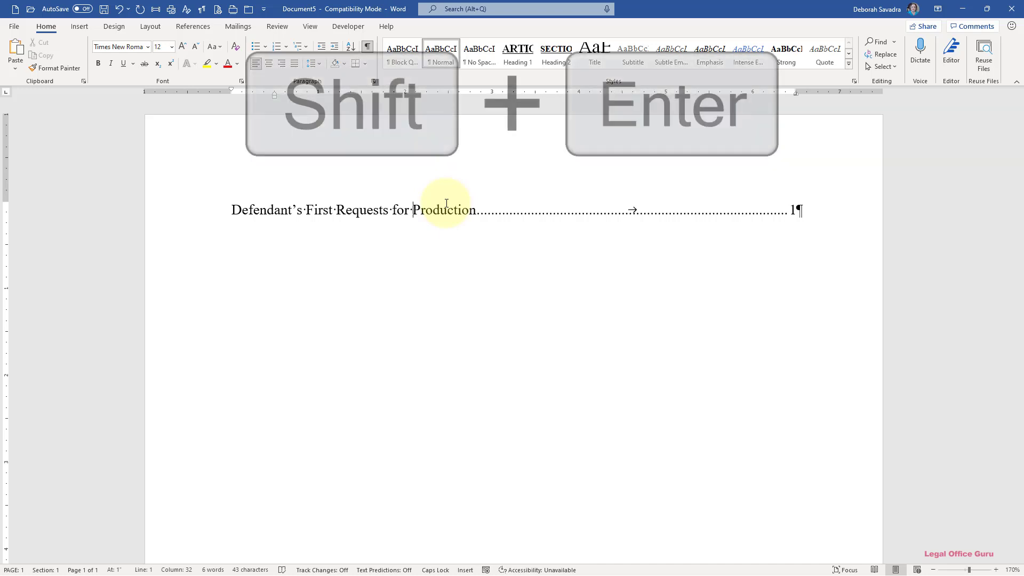
{"action": "key", "text": "shift+Return"}
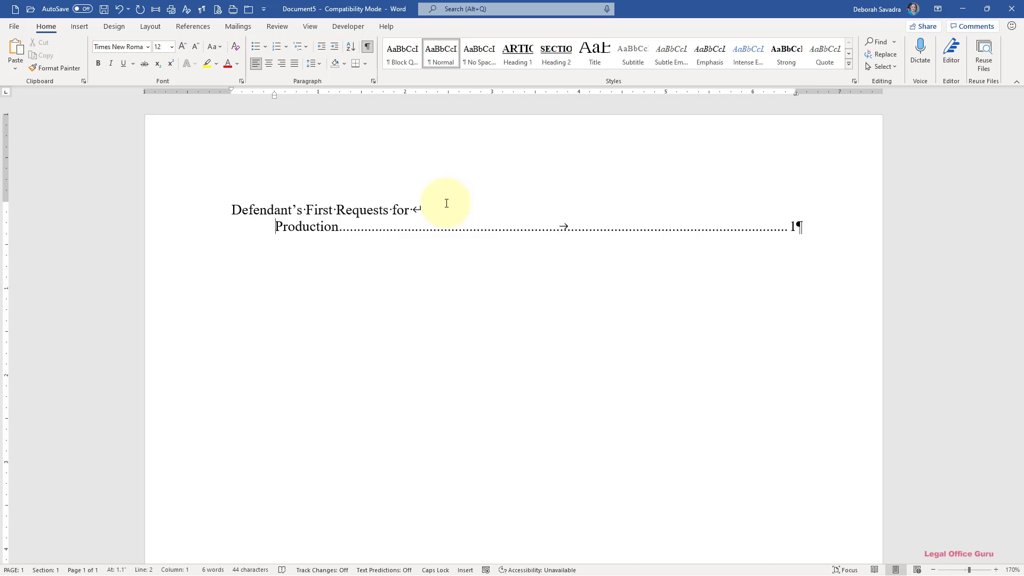
{"action": "key", "text": "BackSpace"}
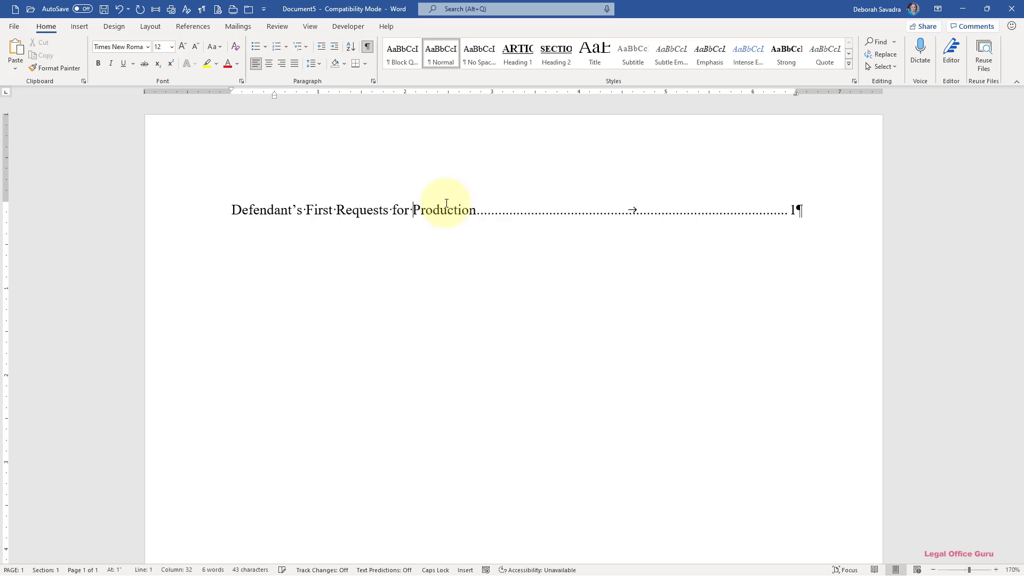
Add an indented entry 'Plaintiff's Responses to Defendant's First Requests for Production' dotted to page 2.
{"action": "key", "text": "Return"}
{"action": "left_click", "coordinate": [339, 46]}
{"action": "type", "text": "pLAIS"}
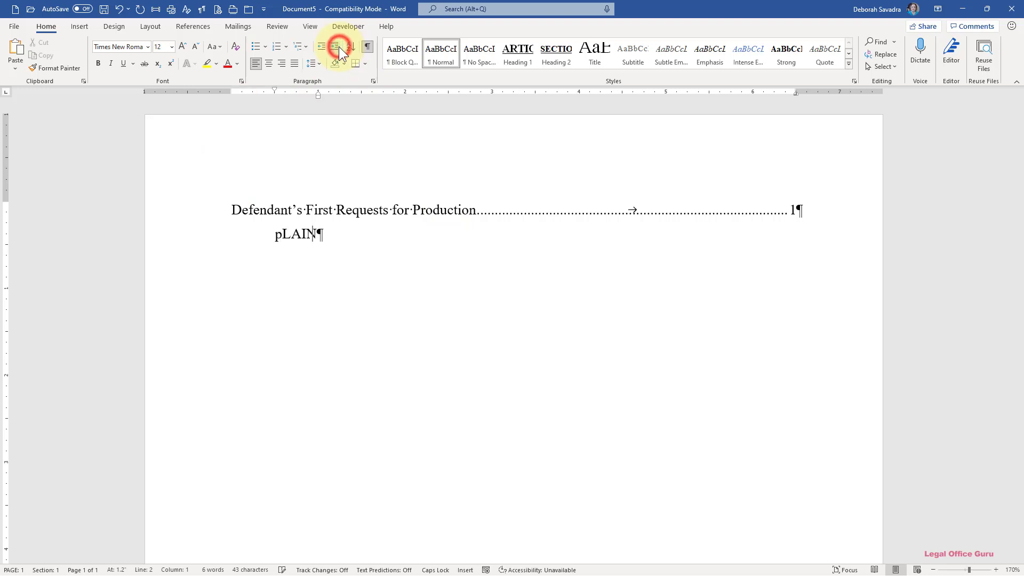
{"action": "key", "text": "BackSpace"}
{"action": "key", "text": "BackSpace"}
{"action": "key", "text": "BackSpace"}
{"action": "key", "text": "BackSpace"}
{"action": "key", "text": "BackSpace"}
{"action": "key", "text": "Caps_Lock"}
{"action": "type", "text": "Plaintiff's Responses to Defendant's First R"}
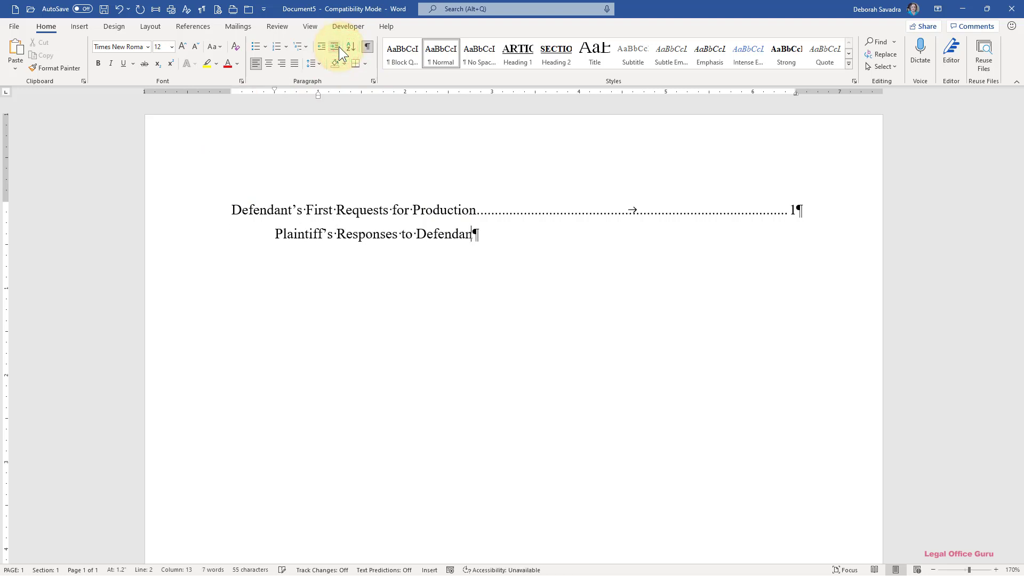
{"action": "type", "text": "equests for Production"}
{"action": "key", "text": "Tab"}
{"action": "type", "text": "2"}
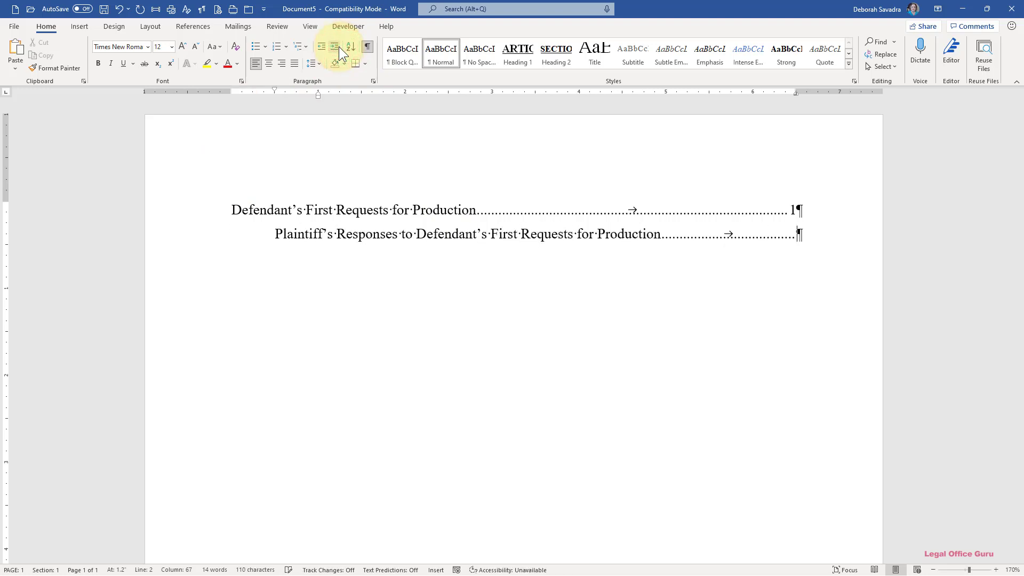
Add flush-left entry 'Plaintiff's First Consolidated Discovery Requests to Defendant' dotted to page 3.
{"action": "key", "text": "Return"}
{"action": "left_click", "coordinate": [321, 47]}
{"action": "type", "text": "Plaintiff's First Conso"}
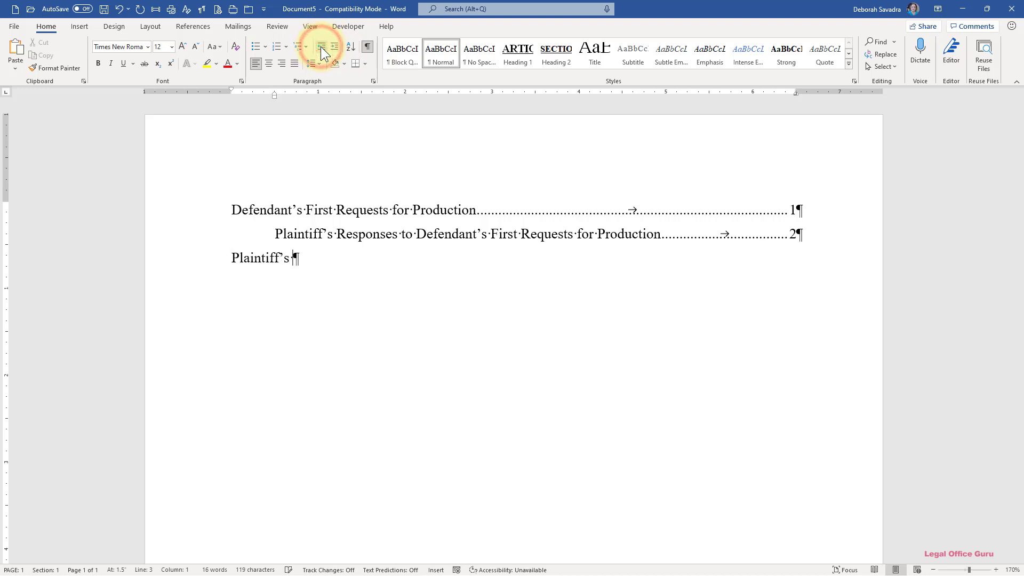
{"action": "type", "text": "lidated Discovery Reques"}
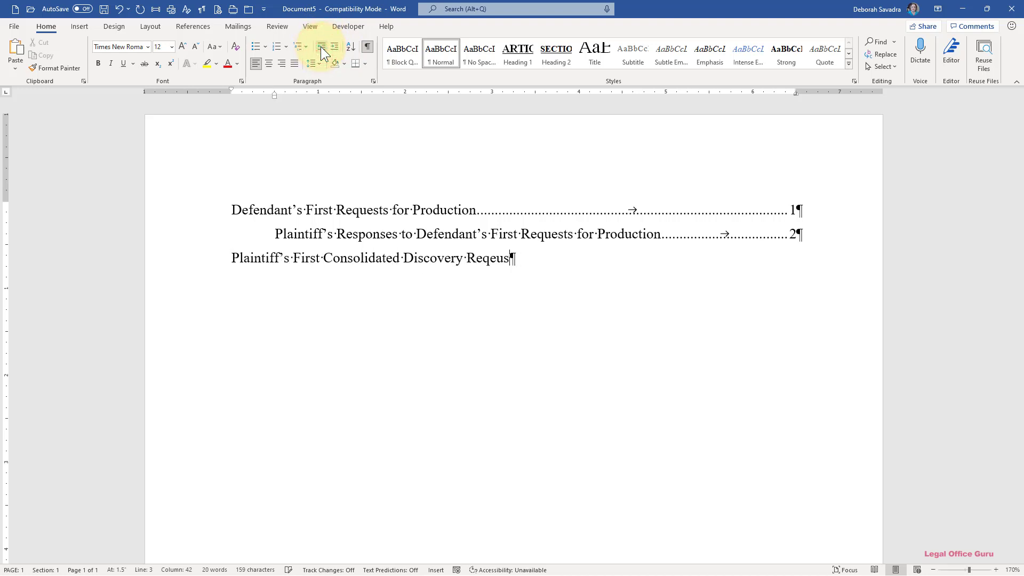
{"action": "type", "text": "ts to Defendant"}
{"action": "key", "text": "Tab"}
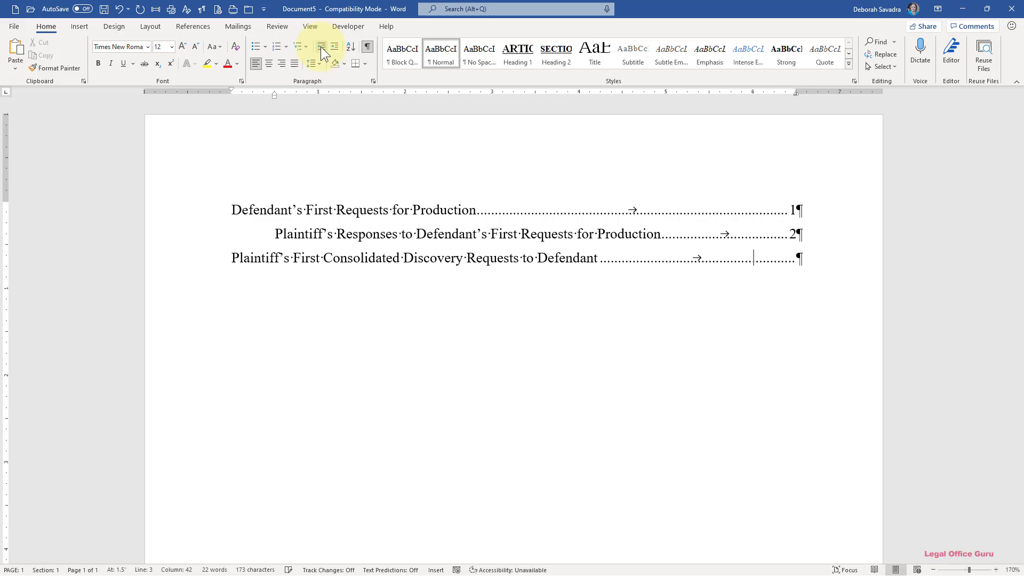
{"action": "type", "text": "3"}
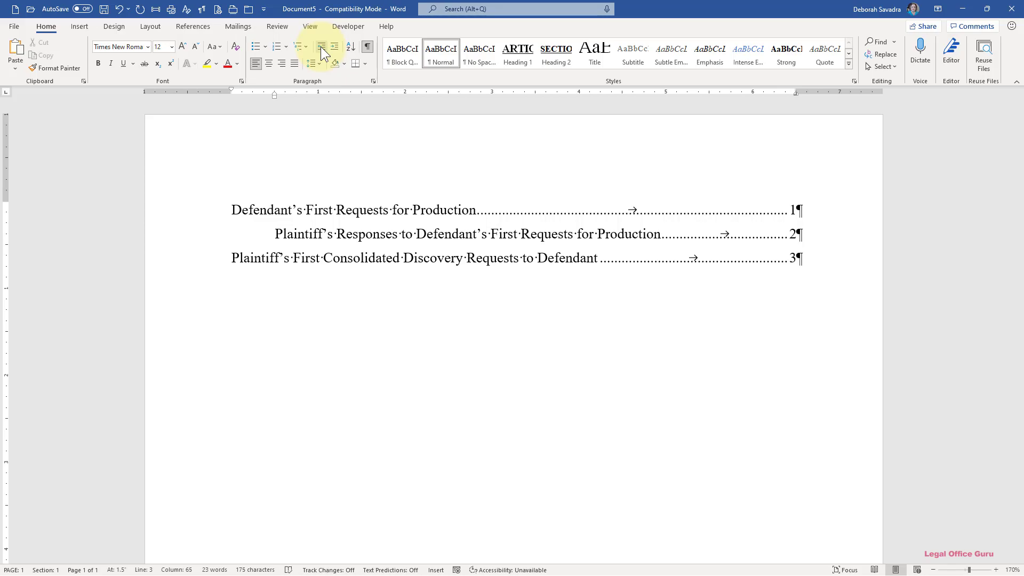